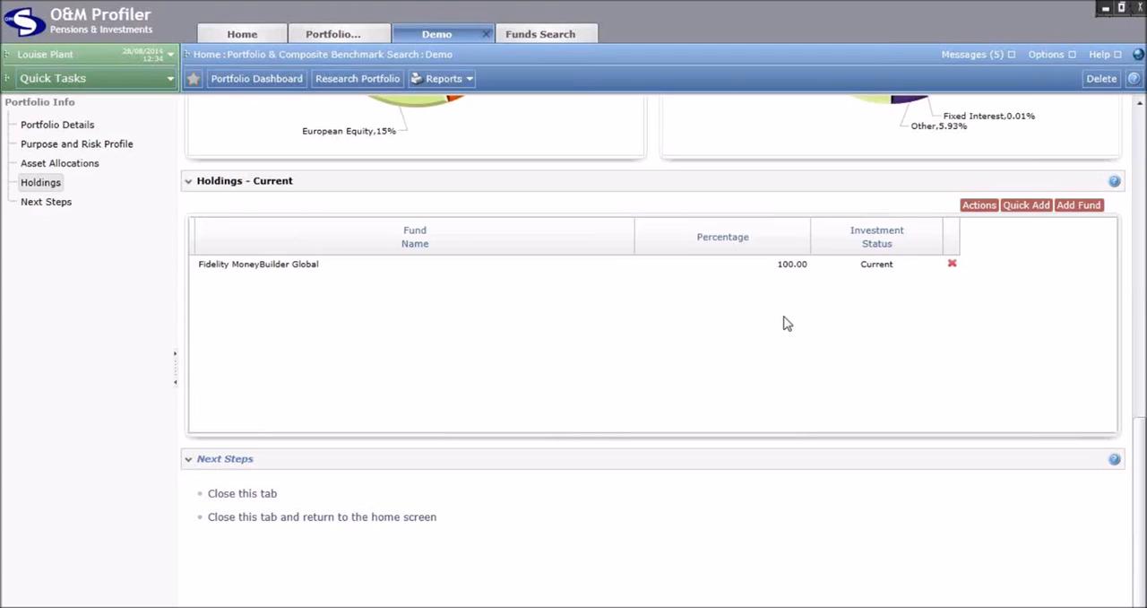
In the portfolio's holdings history, create a historical holding dated 01/05/2013 and tagged "May 2013 Review"
click(968, 210)
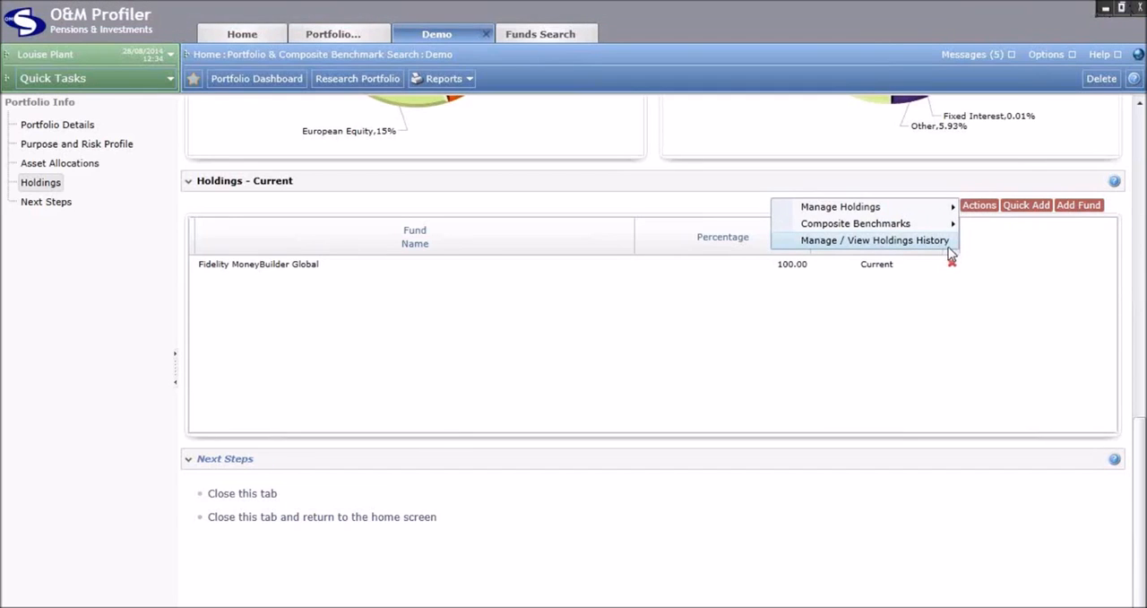
click(948, 242)
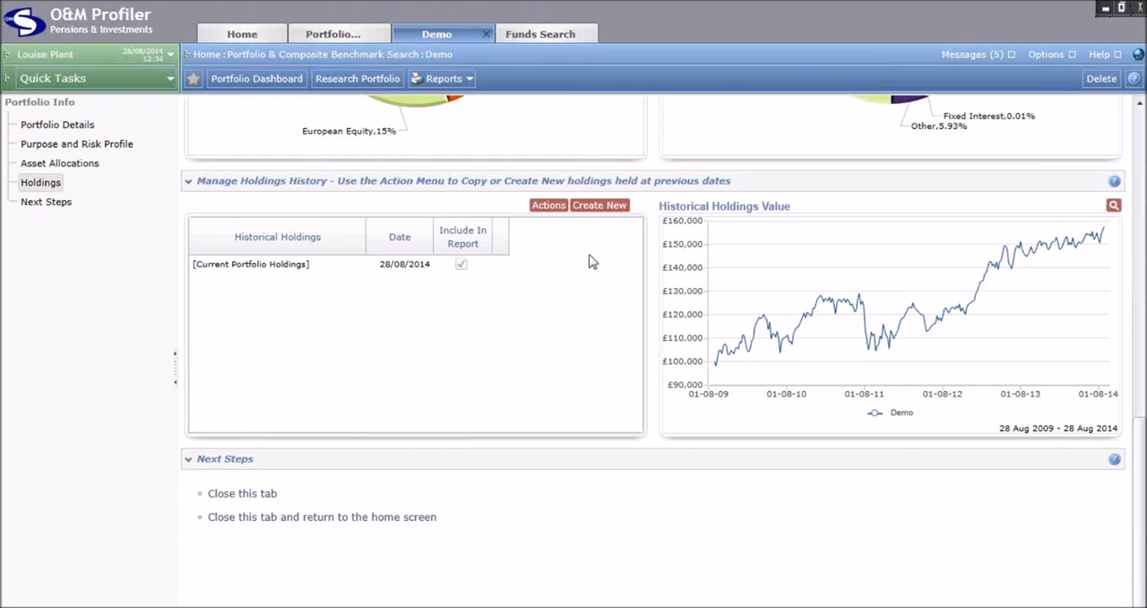
click(600, 206)
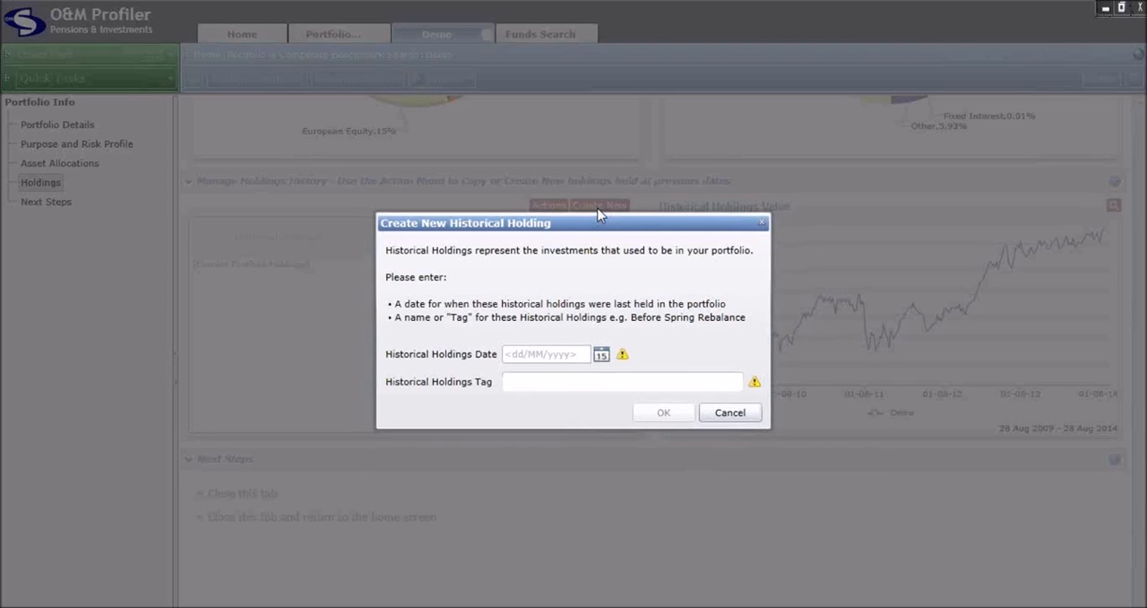
click(569, 357)
text(01/05/2013)
click(619, 380)
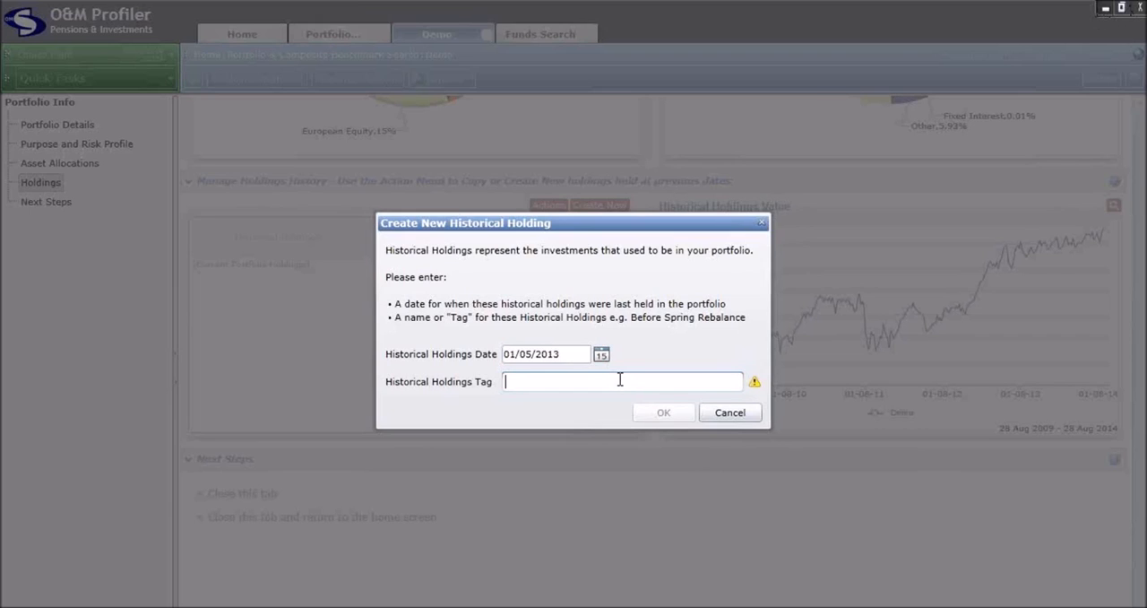
text(May 2013 Review)
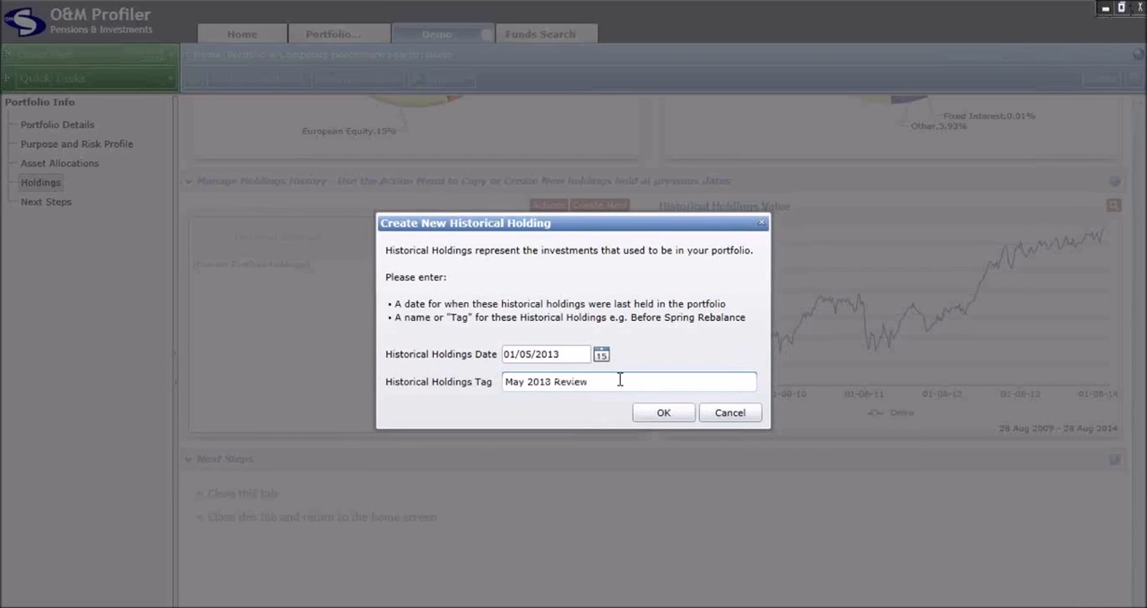
click(657, 417)
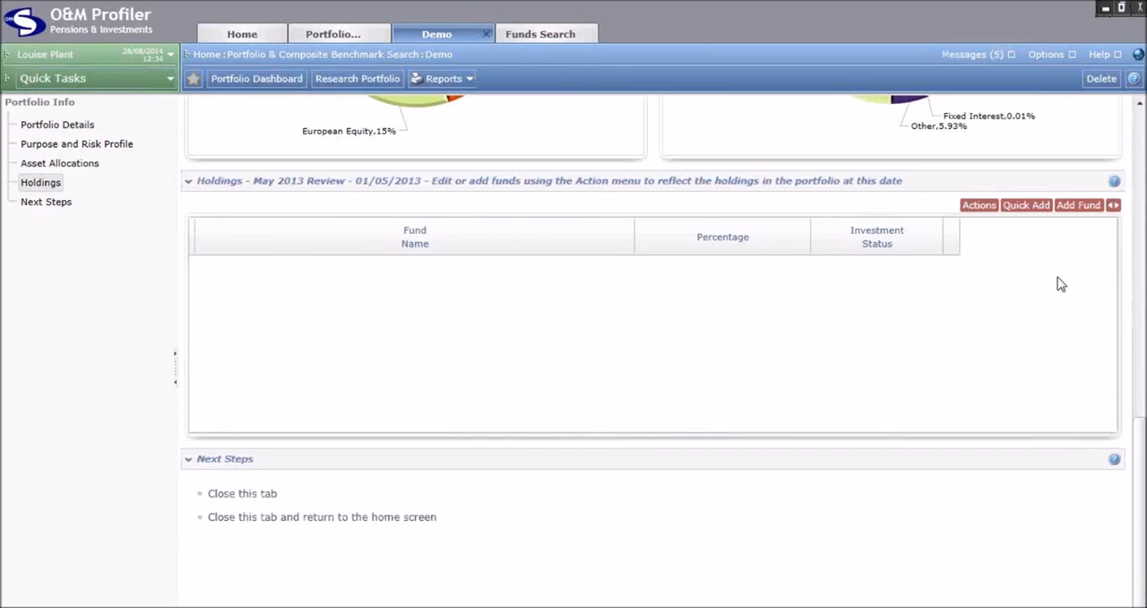
Add the Jupiter Merlin Balanced Portfolio Acc fund to the Demo portfolio's May 2013 Review holdings
click(1072, 215)
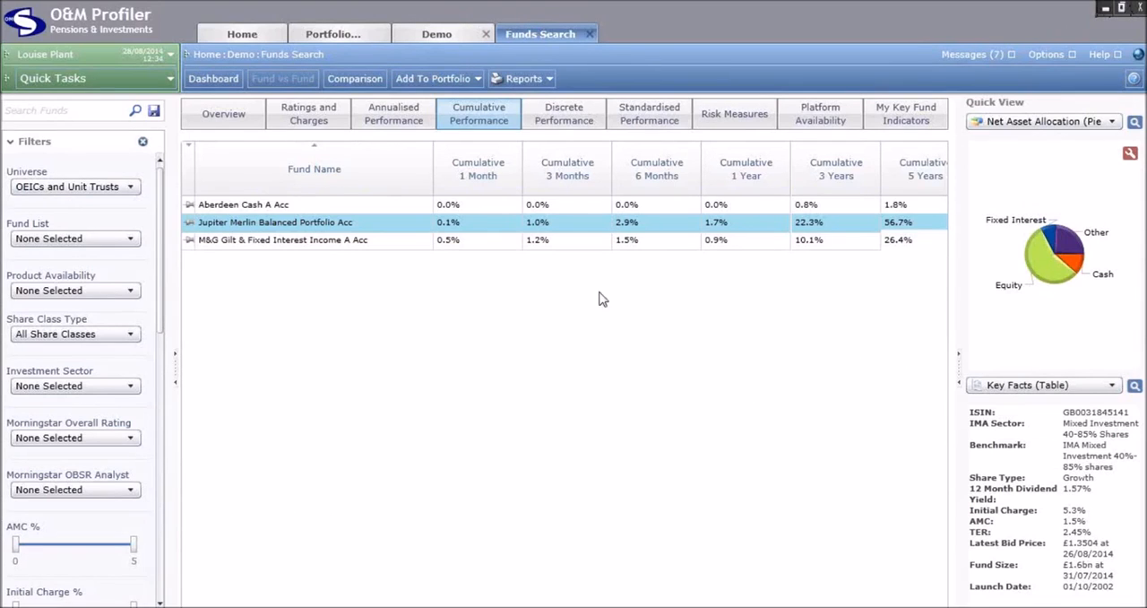
click(37, 113)
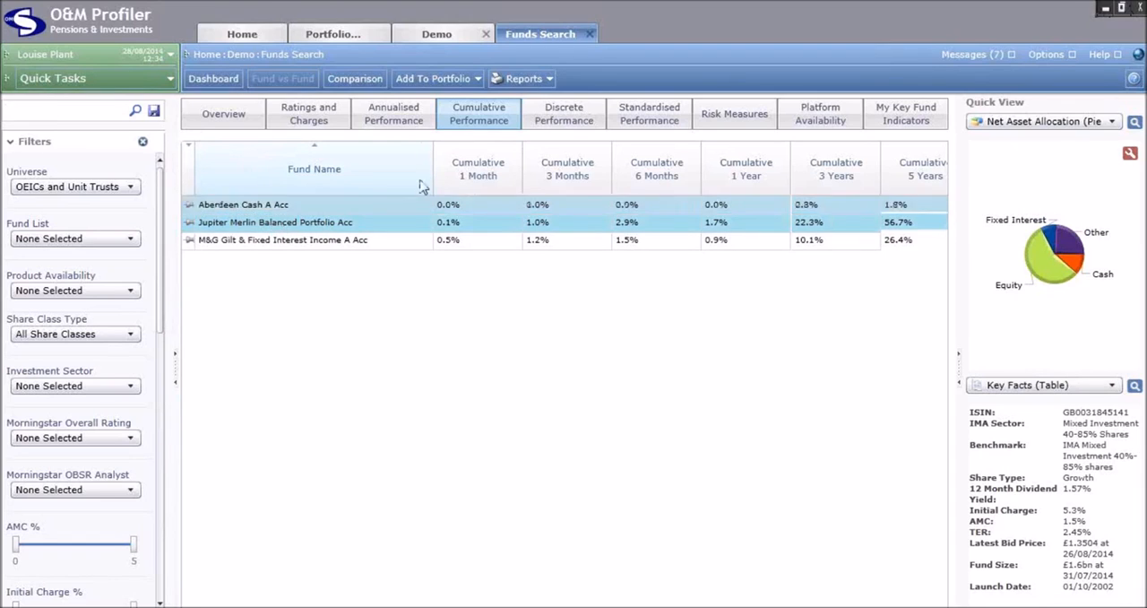
click(436, 81)
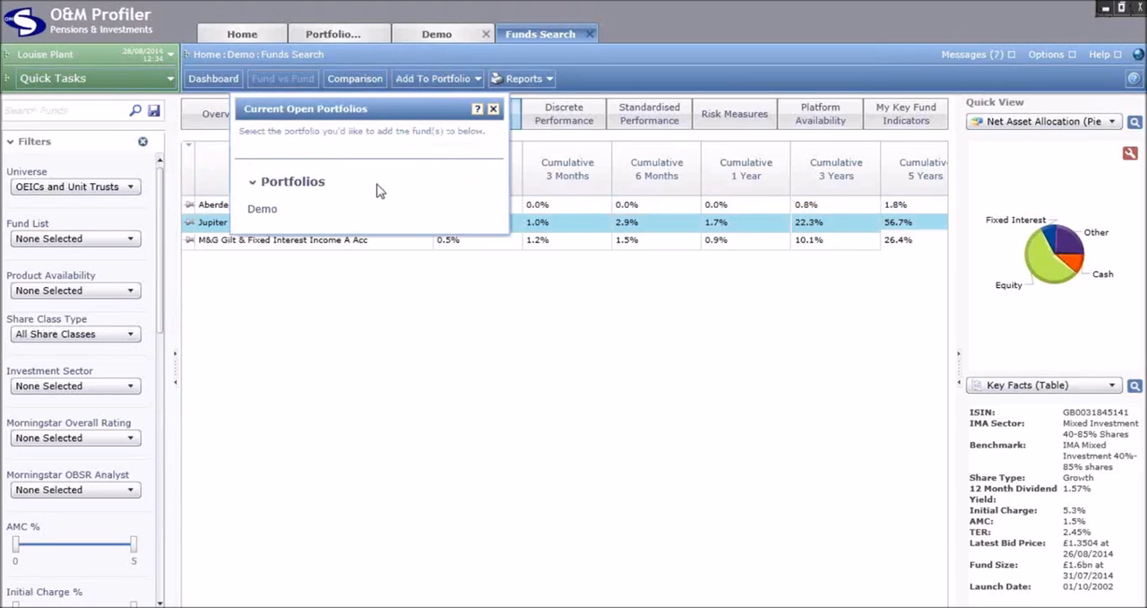
click(260, 209)
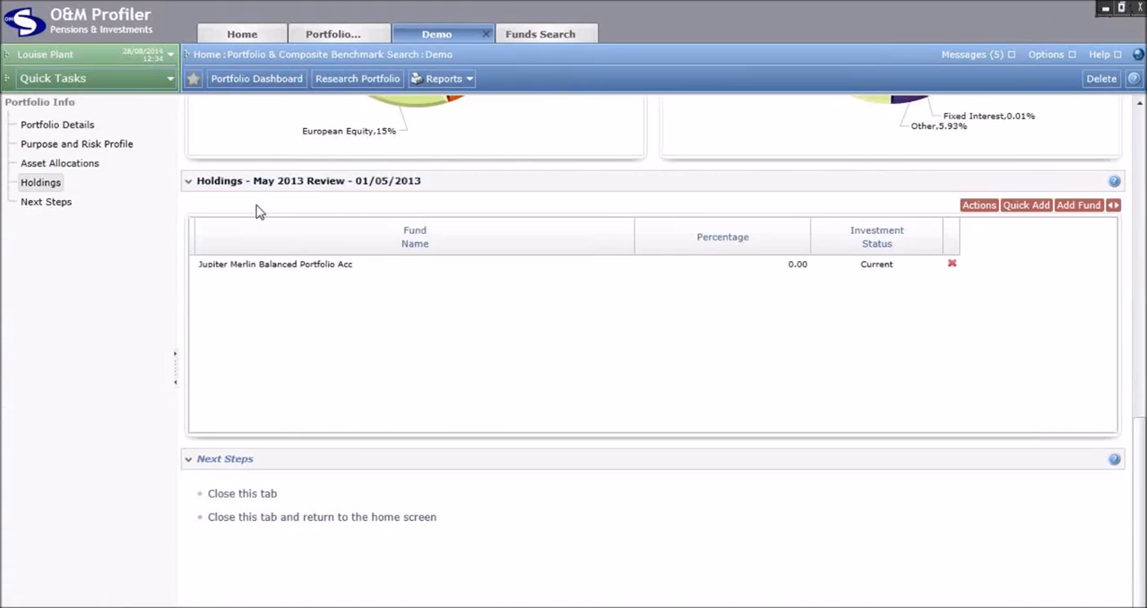
Set the Jupiter Merlin Balanced Portfolio Acc percentage to 100 and return to the holdings history
click(774, 268)
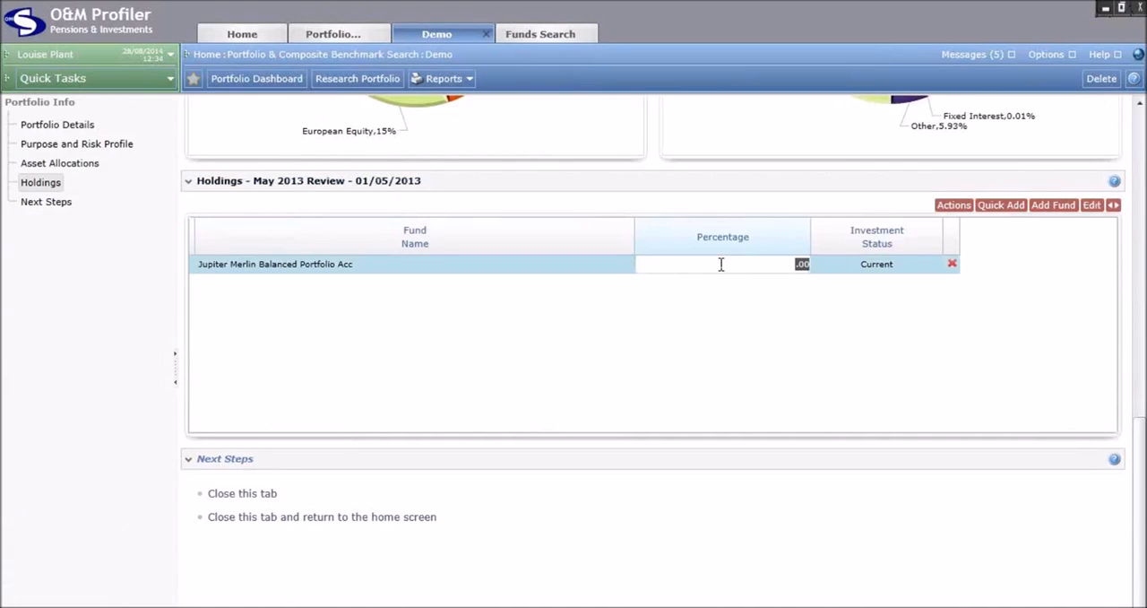
text(100)
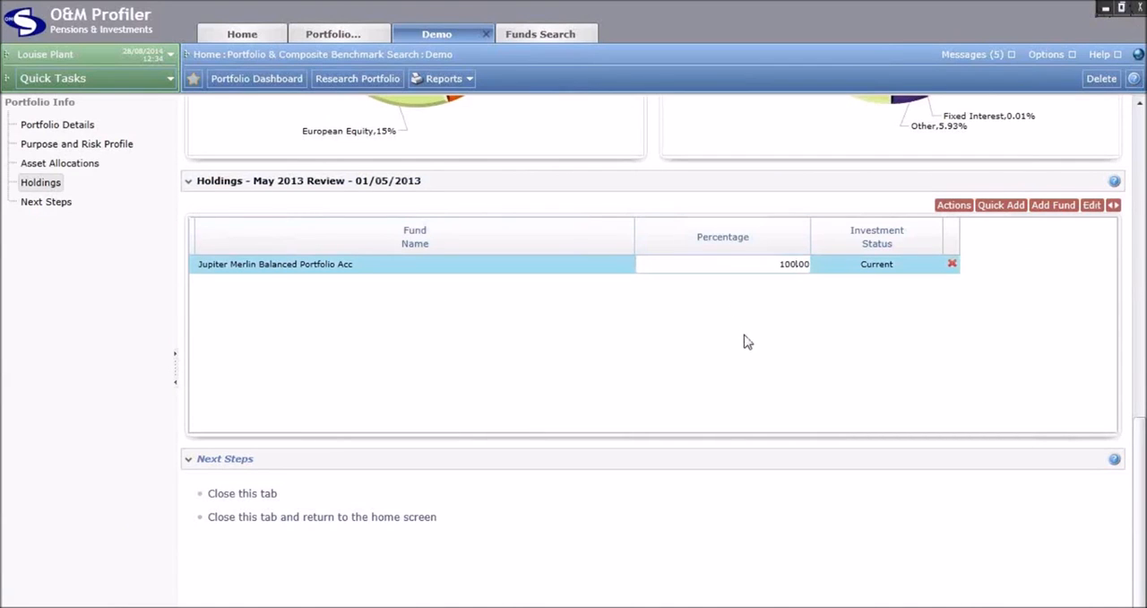
click(525, 267)
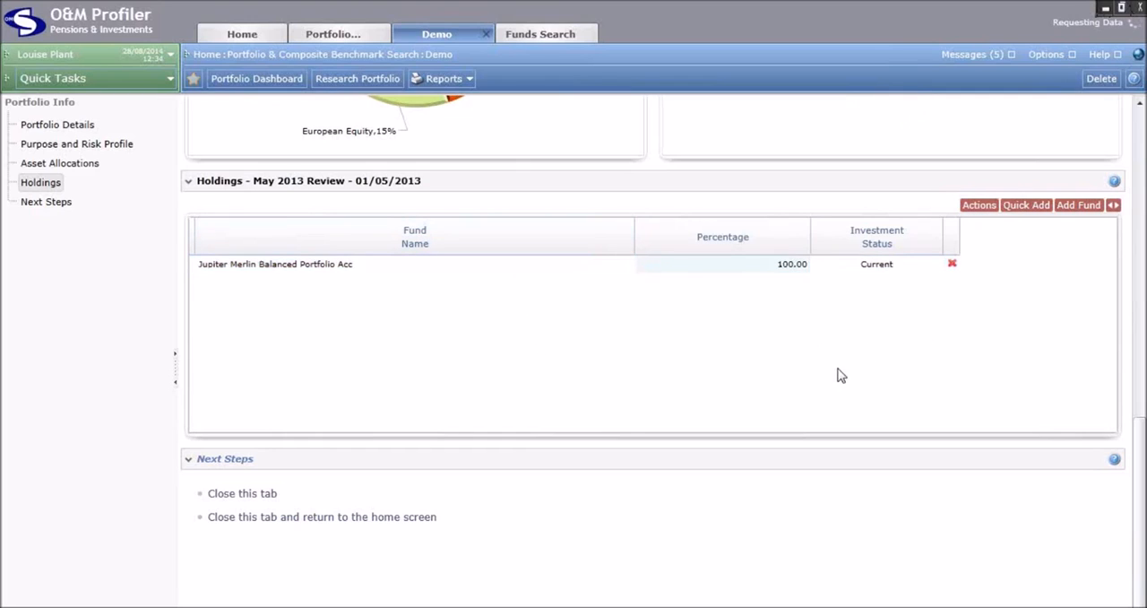
click(1113, 205)
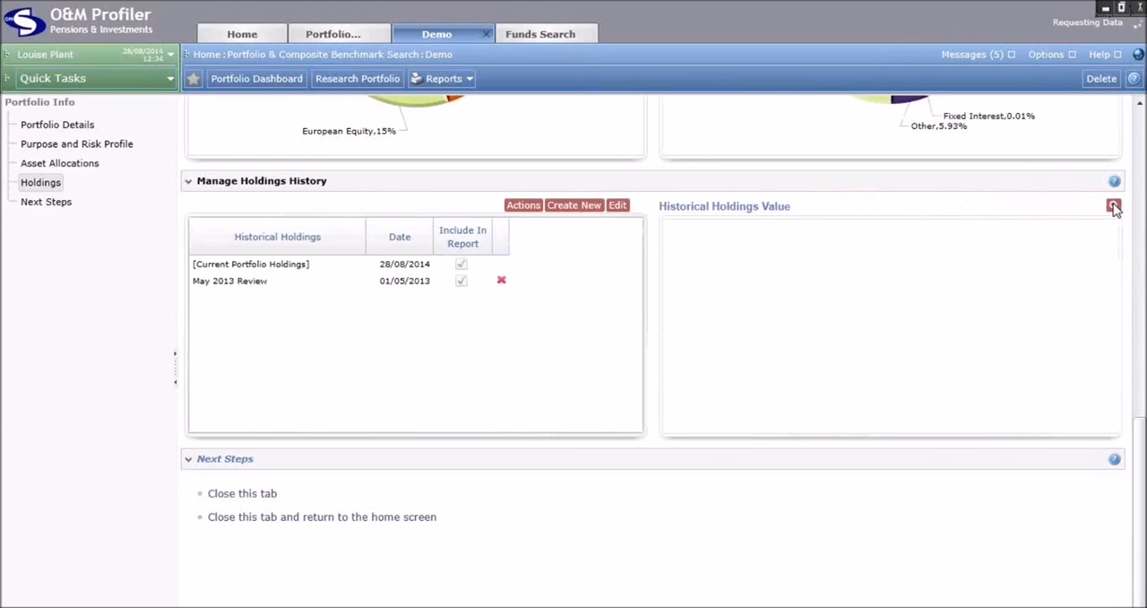
click(299, 282)
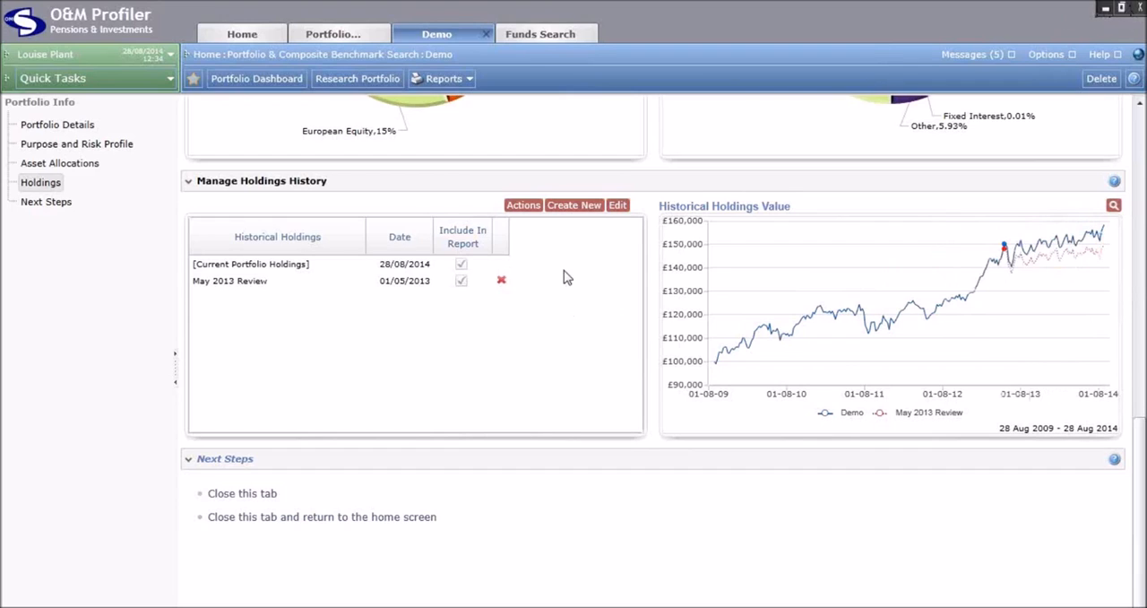
Create another historical holding dated 01/08/2011 and tagged "August 2011 Review"
click(571, 214)
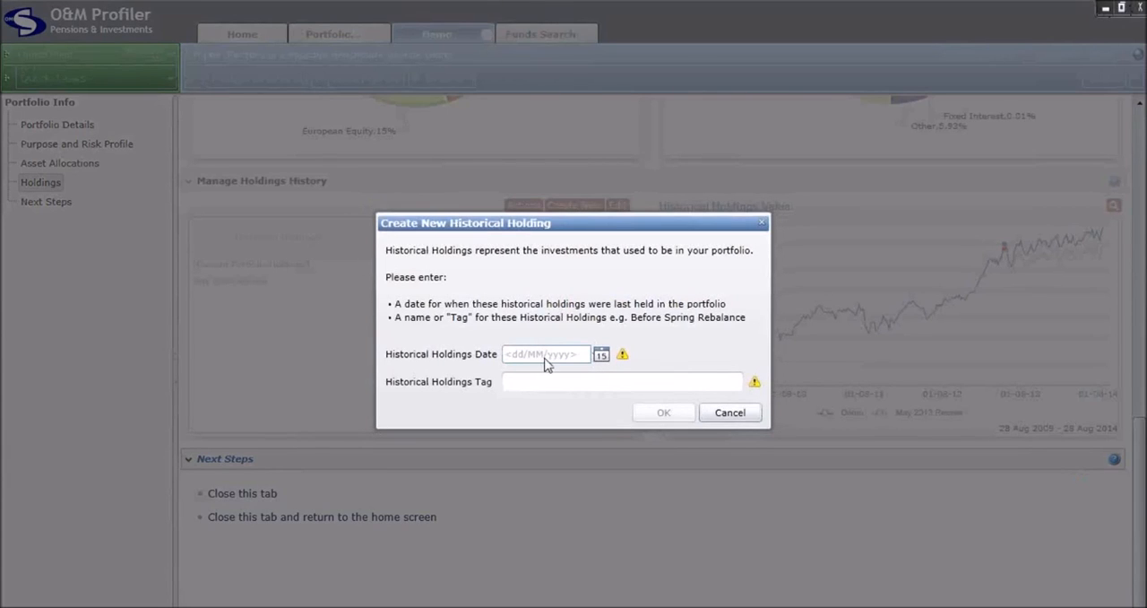
click(547, 357)
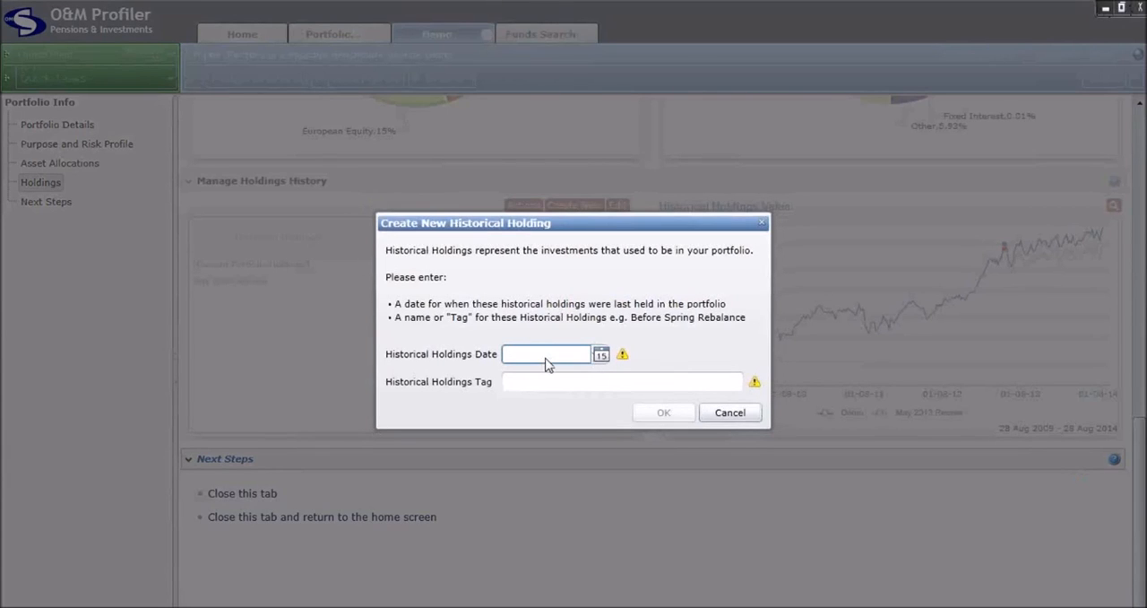
text(031/08/2011)
key(Tab)
text(Augus)
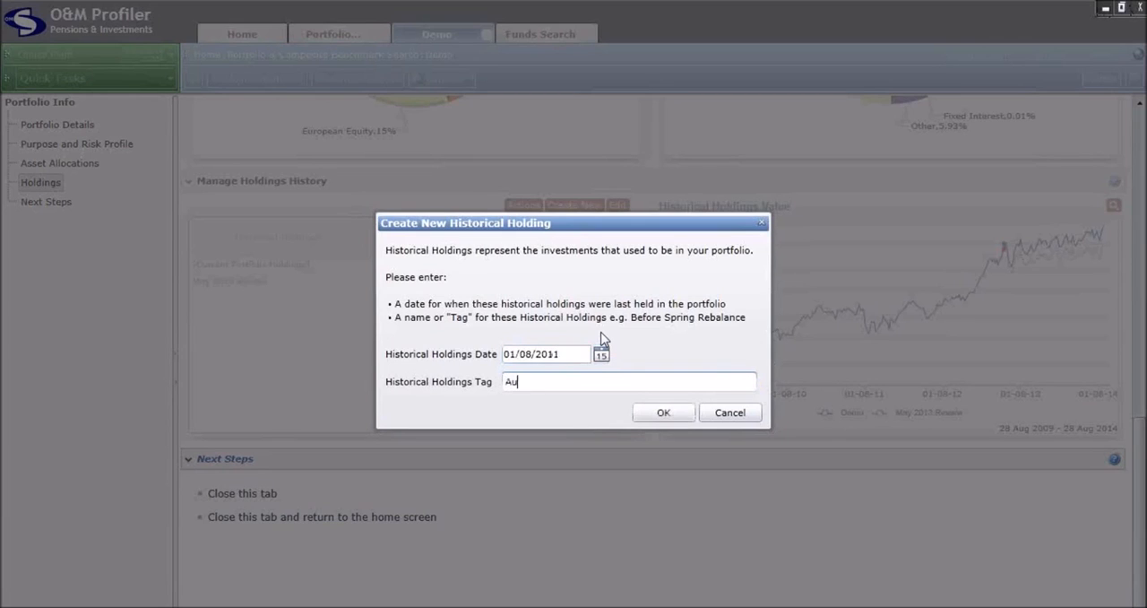
text(t 2011 Review)
click(662, 417)
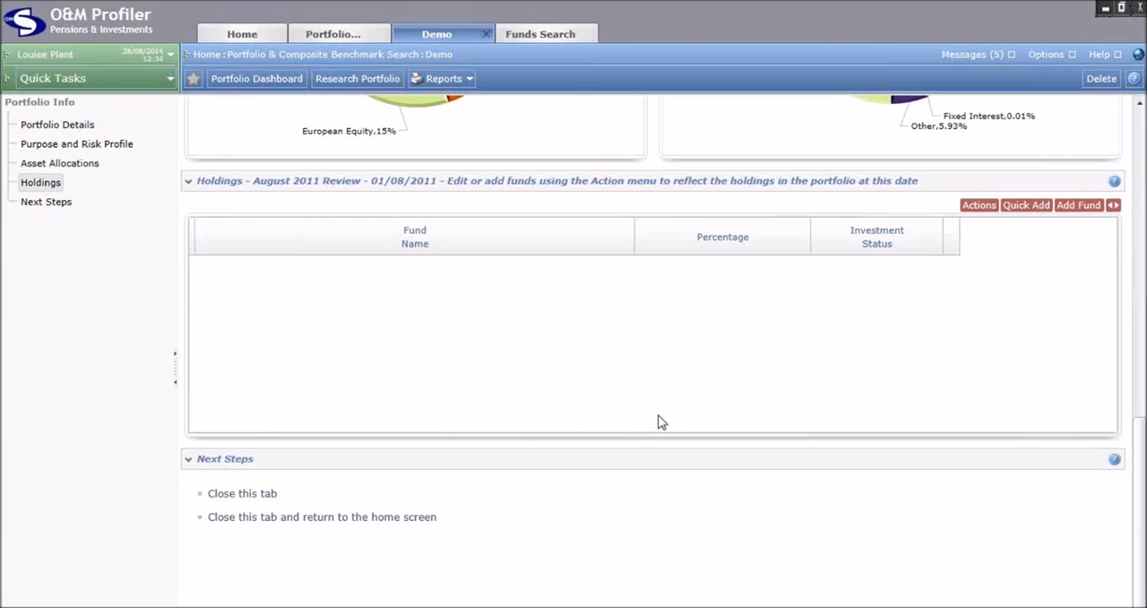
Add the Aberdeen Cash A Acc and M&G Gilt & Fixed Interest Income A Acc funds to the Demo portfolio's August 2011 Review holdings
click(1080, 209)
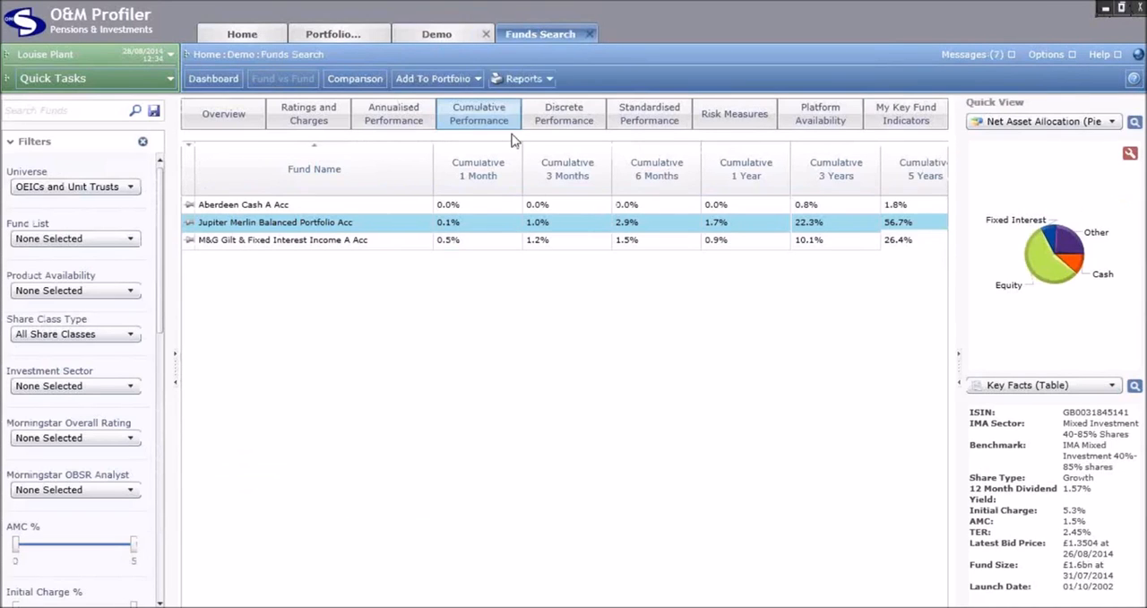
click(224, 210)
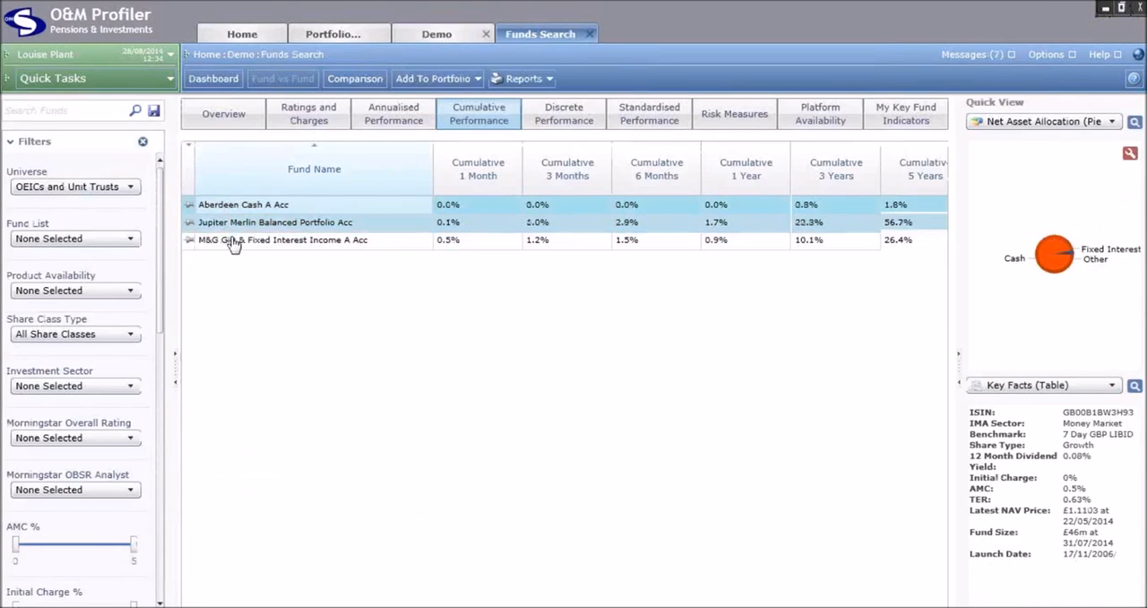
ctrl+click(232, 242)
click(427, 80)
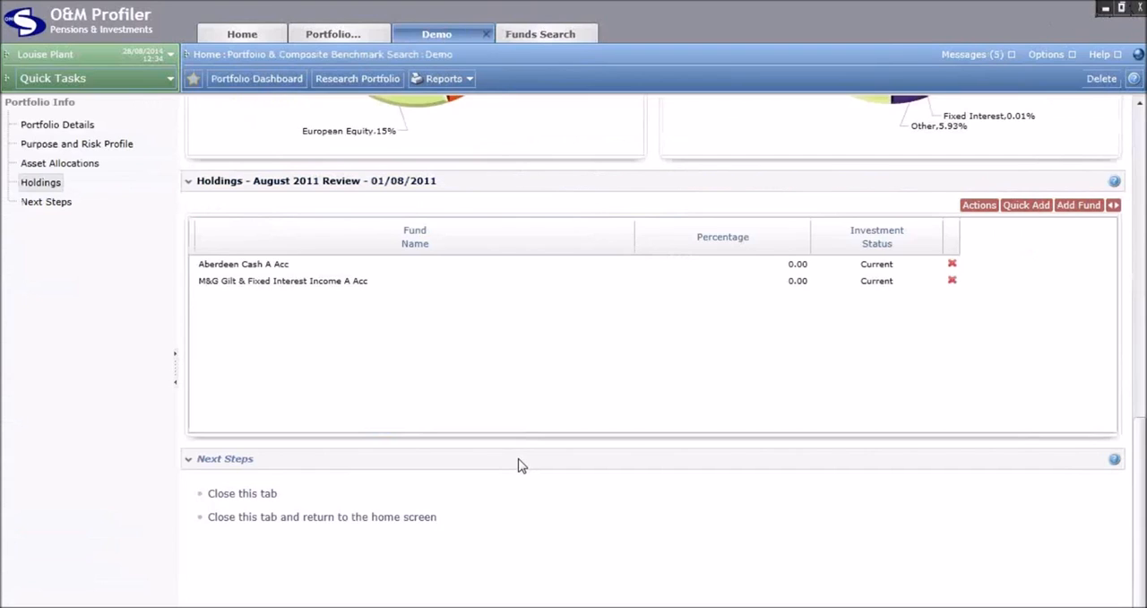
Set the percentages of Aberdeen Cash A Acc and M&G Gilt & Fixed Interest Income A Acc to 50 each and return to the holdings history
click(786, 264)
text(50)
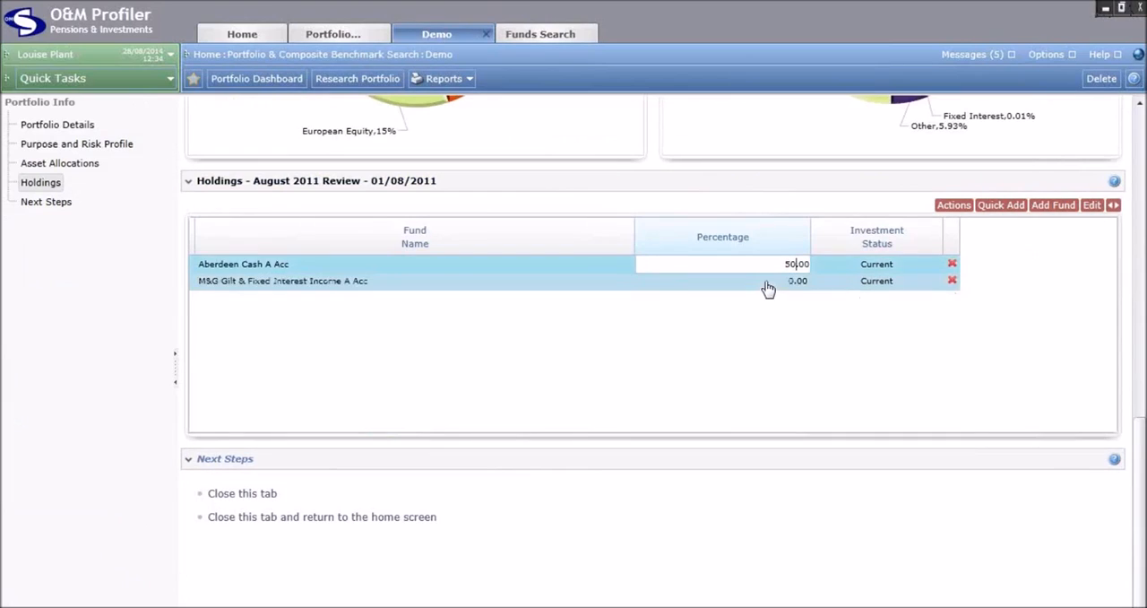
click(766, 280)
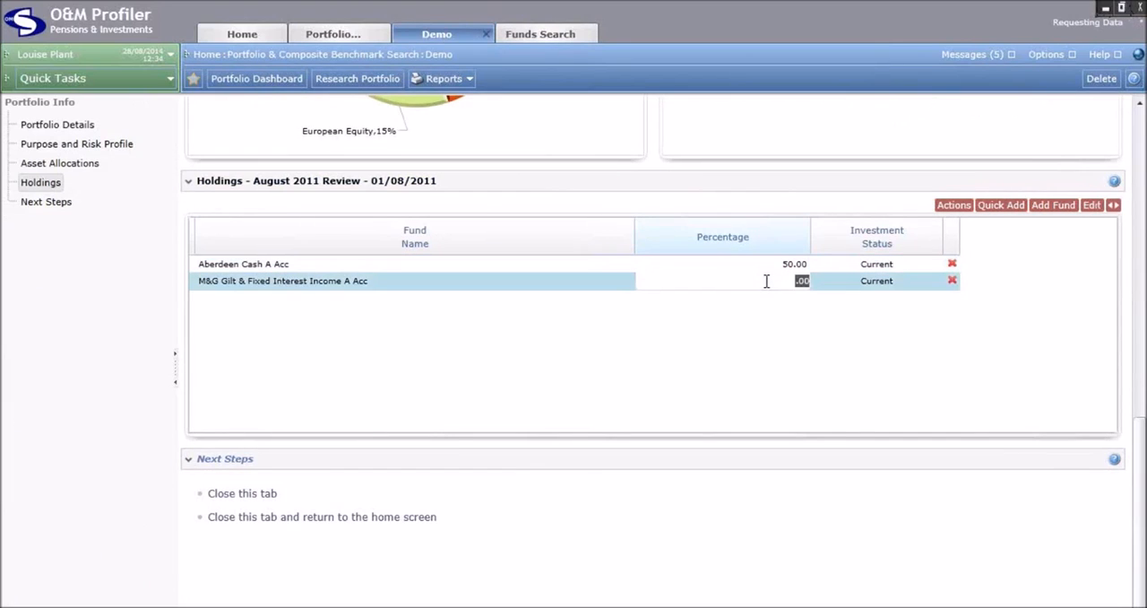
text(50)
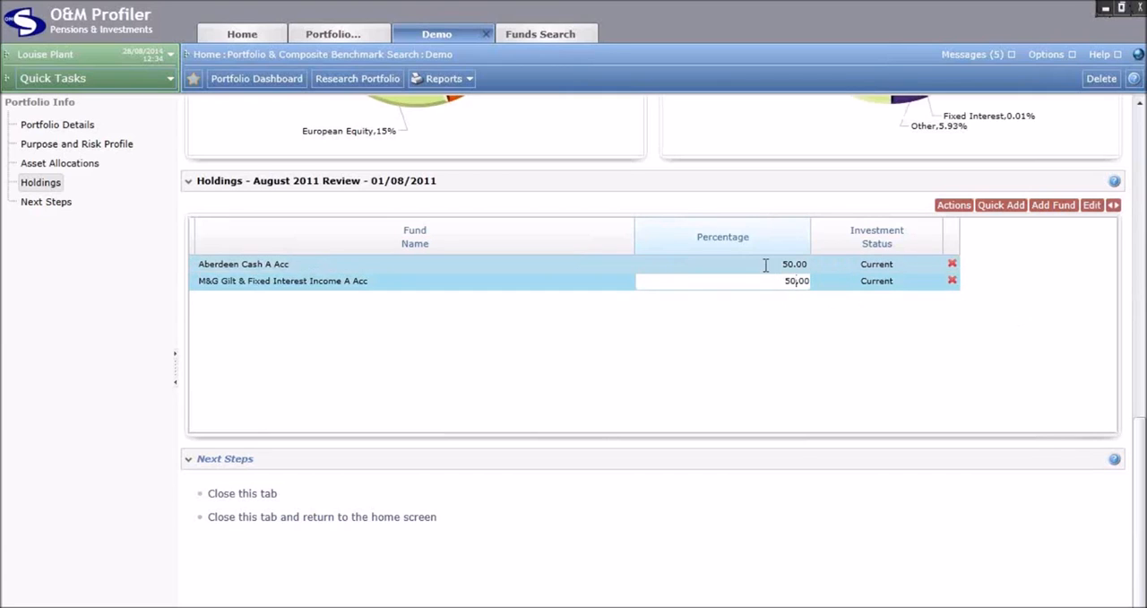
click(768, 266)
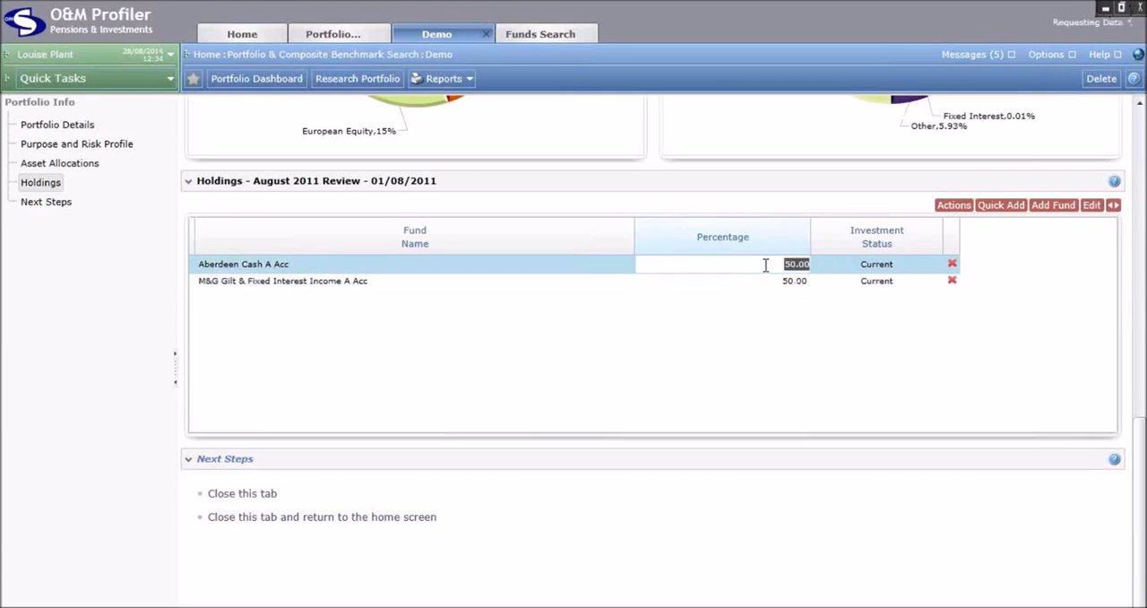
click(1113, 205)
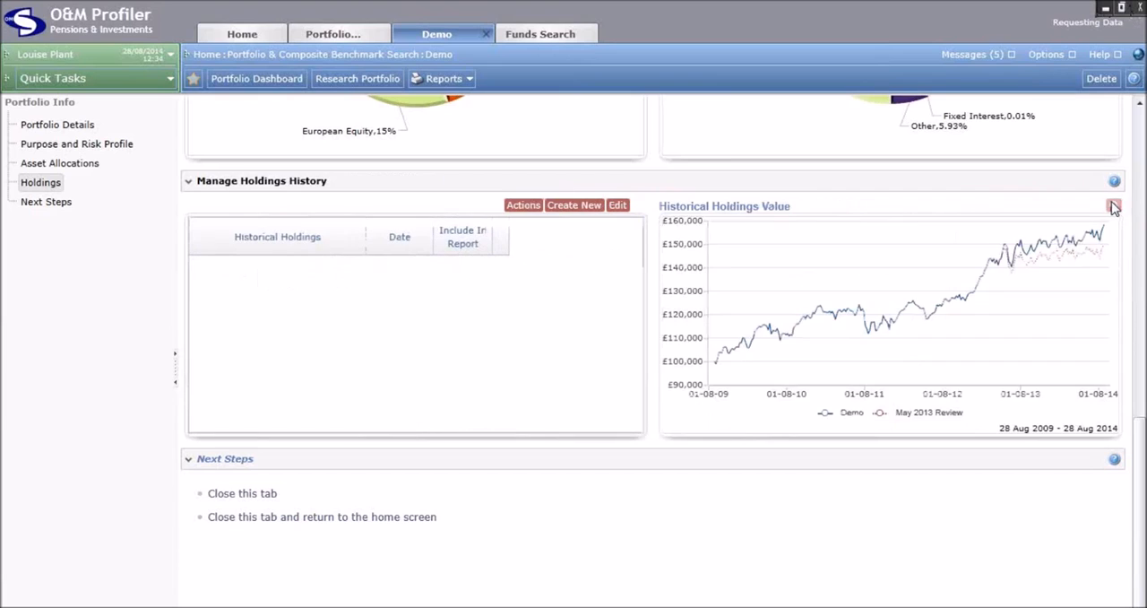
click(263, 301)
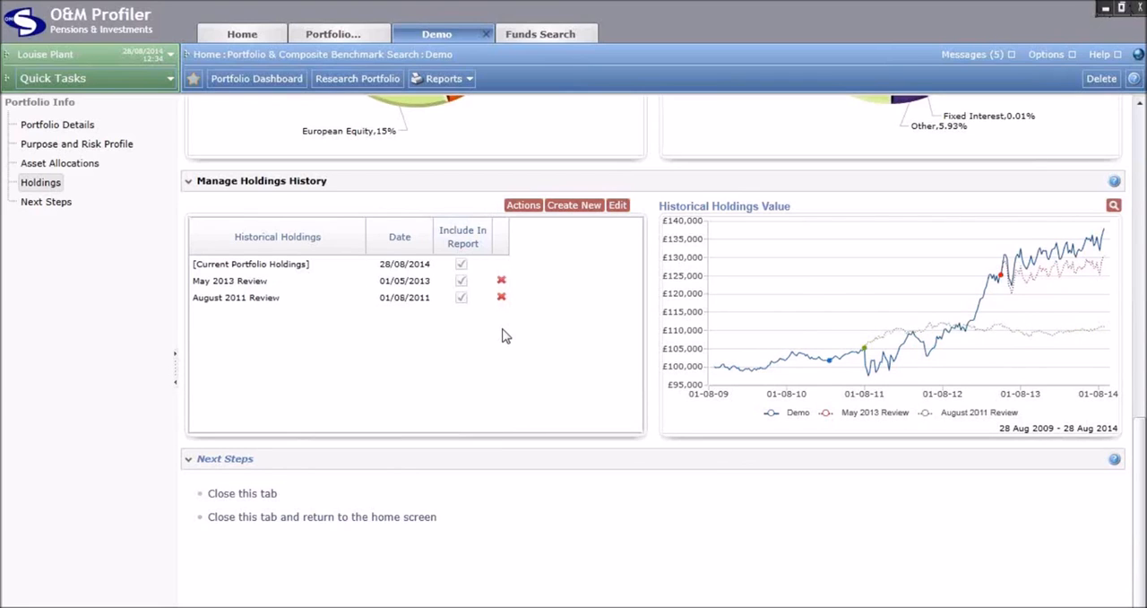
Generate the non-editable Portfolio History report for the Demo portfolio and view its cover page
click(448, 79)
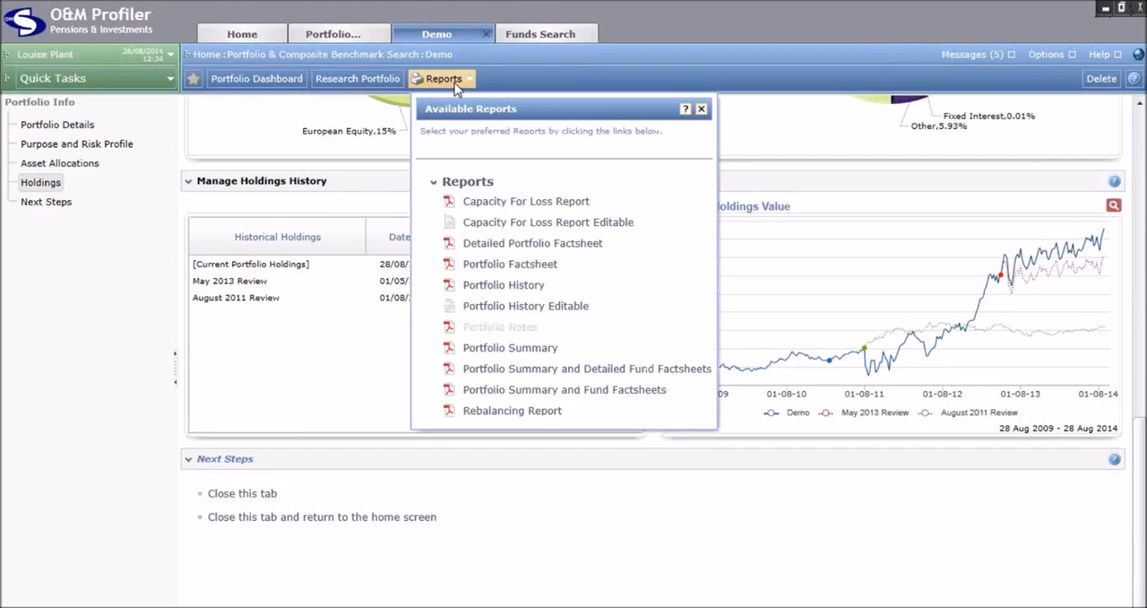
click(494, 287)
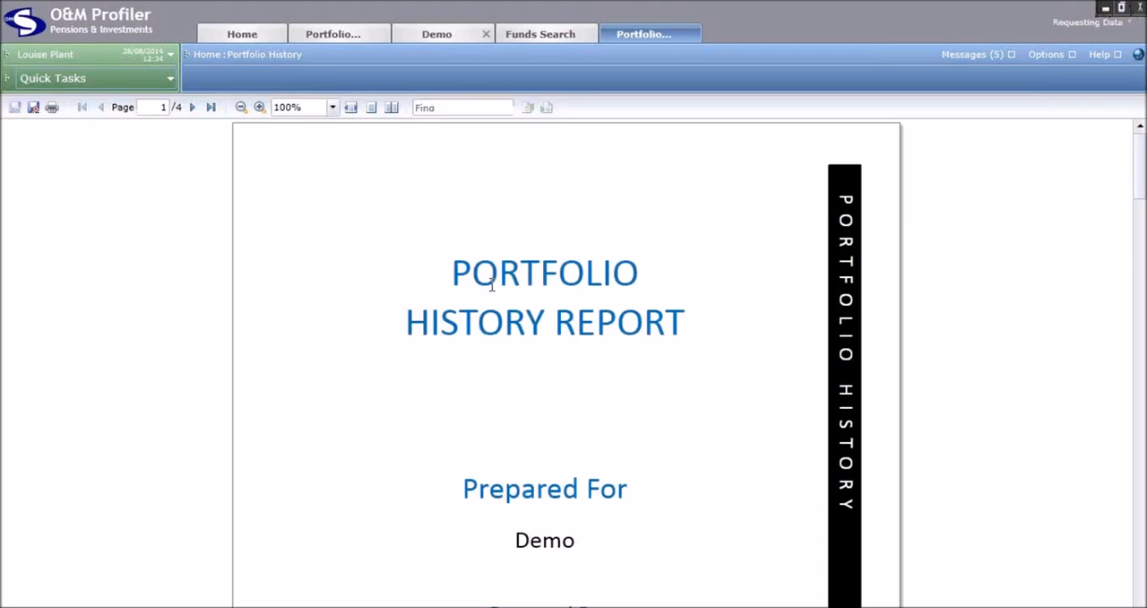
scroll(540, 382, down, 3)
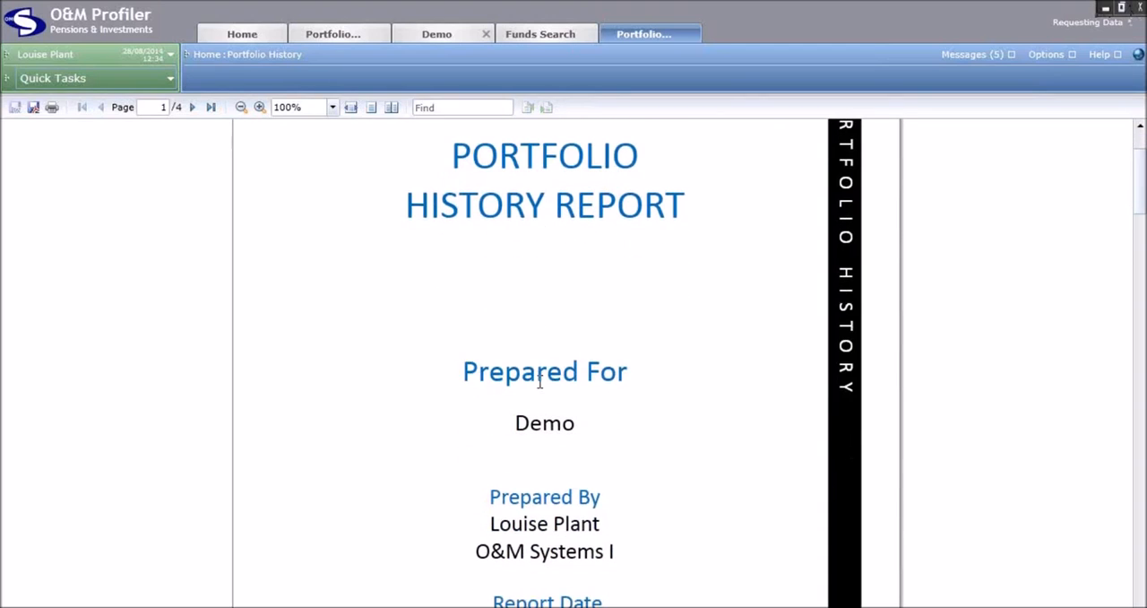
scroll(539, 382, up, 1)
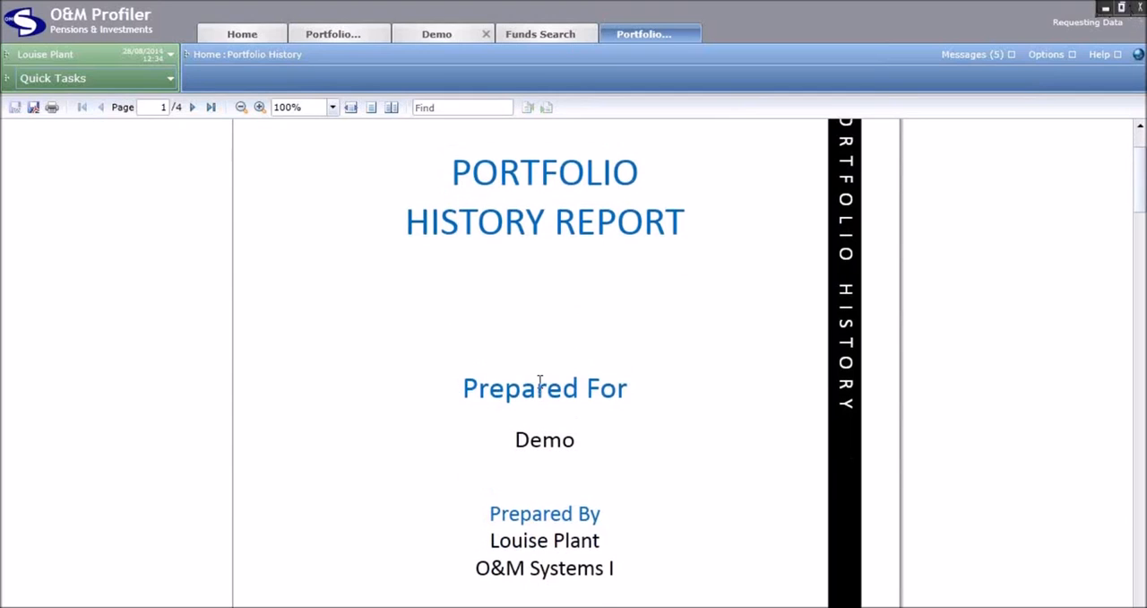